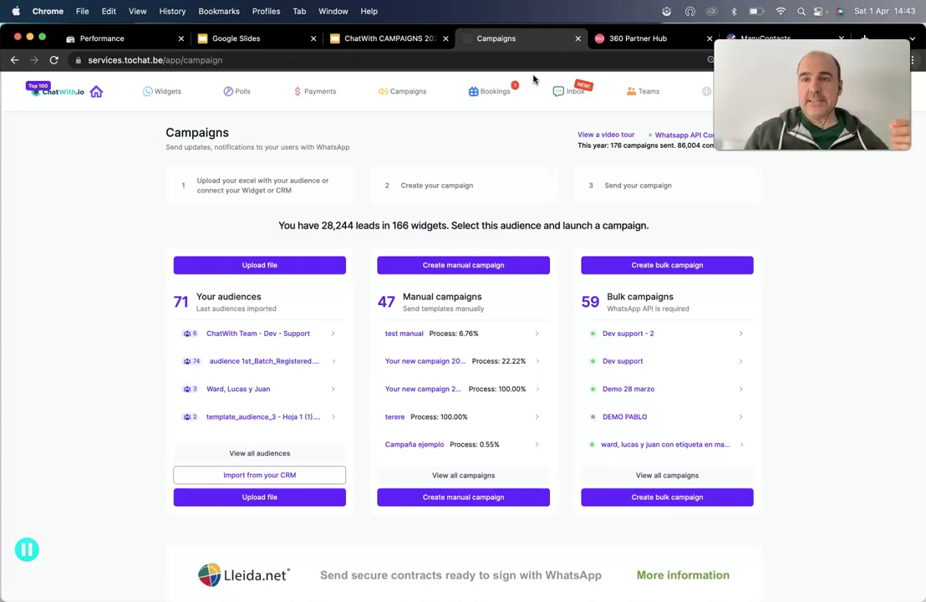
Step: View the audience upload page and its template downloads, and return to the Campaigns overview
{"action": "left_click", "coordinate": [262, 265]}
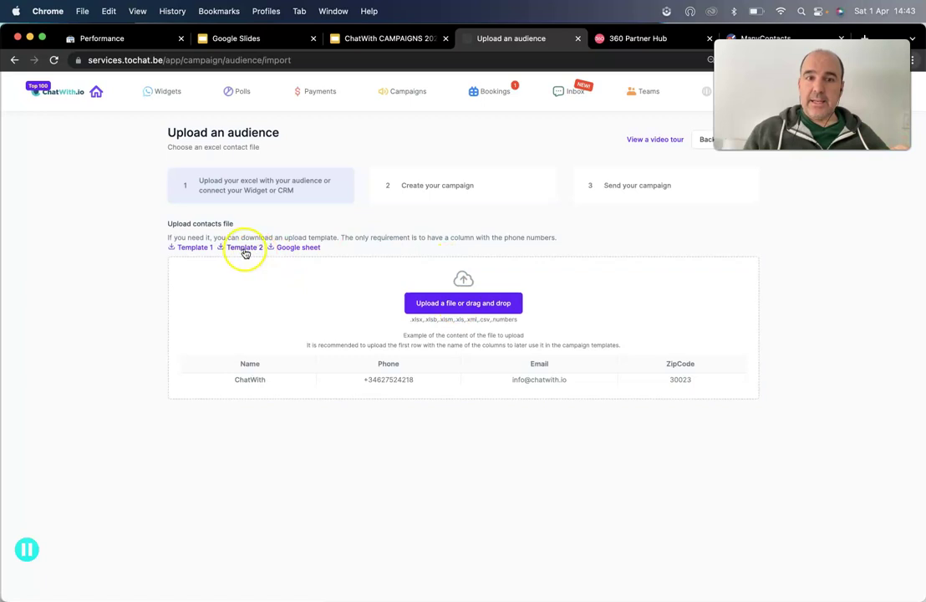
{"action": "left_click", "coordinate": [14, 59]}
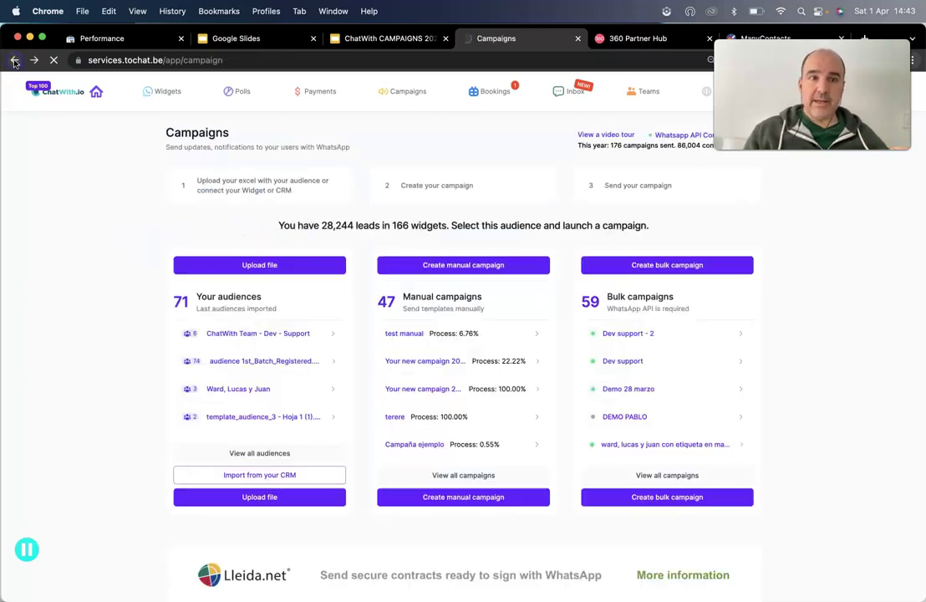
Step: Open the "test" audience and start a filtered audience with all conditions having to be met
{"action": "scroll", "coordinate": [237, 351], "scroll_direction": "down", "scroll_amount": 5}
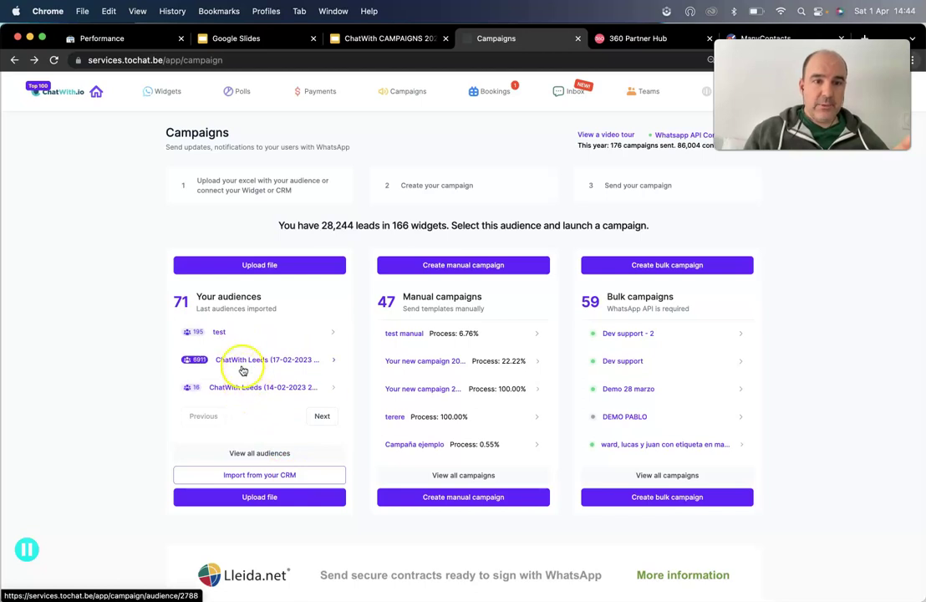
{"action": "left_click", "coordinate": [220, 332]}
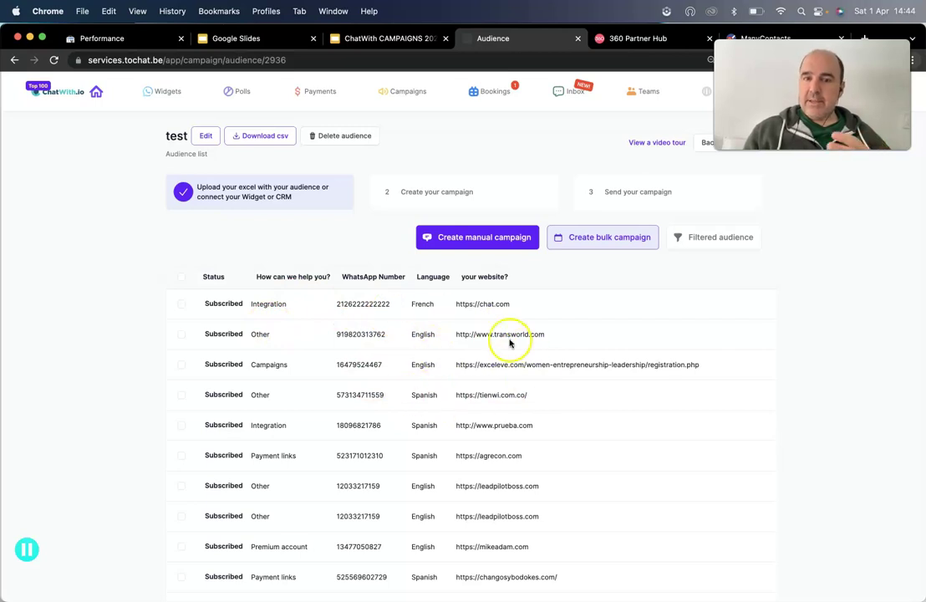
{"action": "left_click", "coordinate": [697, 241]}
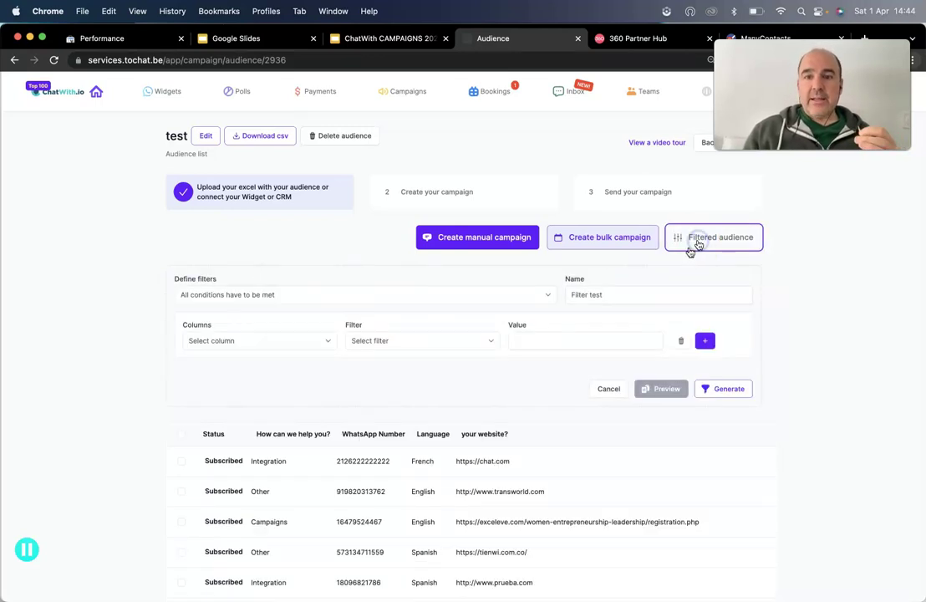
{"action": "left_click", "coordinate": [334, 296]}
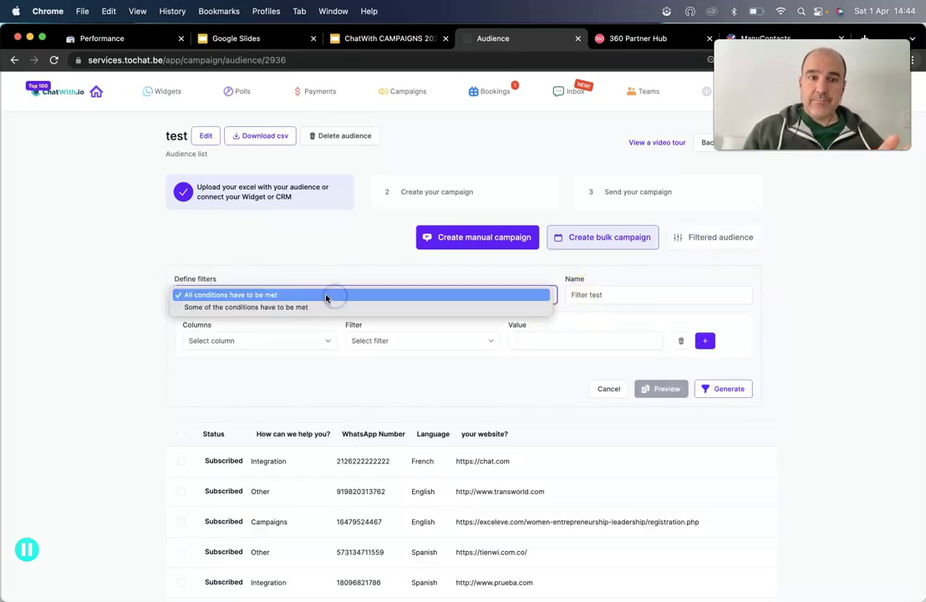
{"action": "left_click", "coordinate": [327, 296]}
Step: Add the condition Language equal to "French" and generate the filtered audience
{"action": "left_click", "coordinate": [288, 341]}
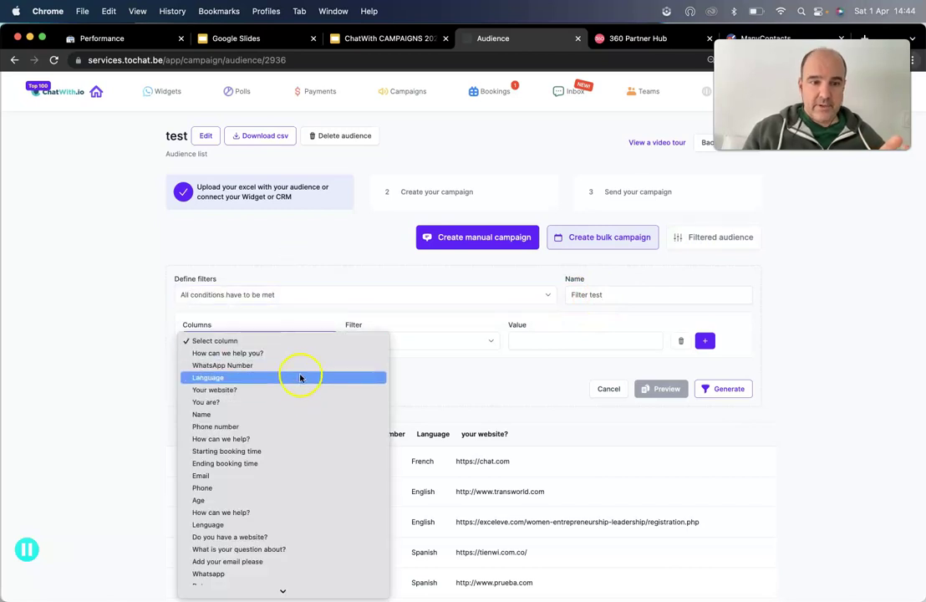
{"action": "left_click", "coordinate": [287, 378]}
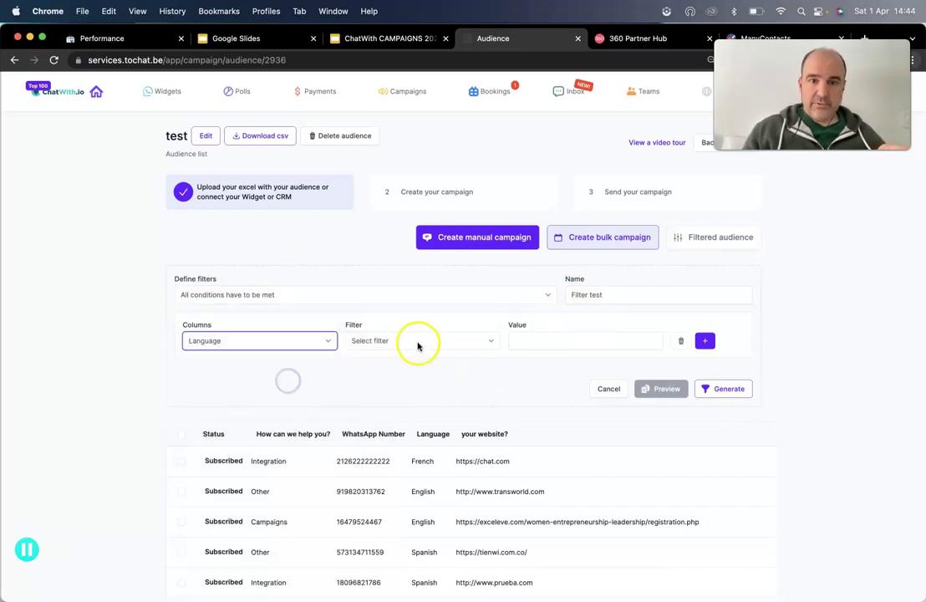
{"action": "left_click", "coordinate": [416, 343]}
{"action": "left_click", "coordinate": [416, 354]}
{"action": "left_click", "coordinate": [565, 337]}
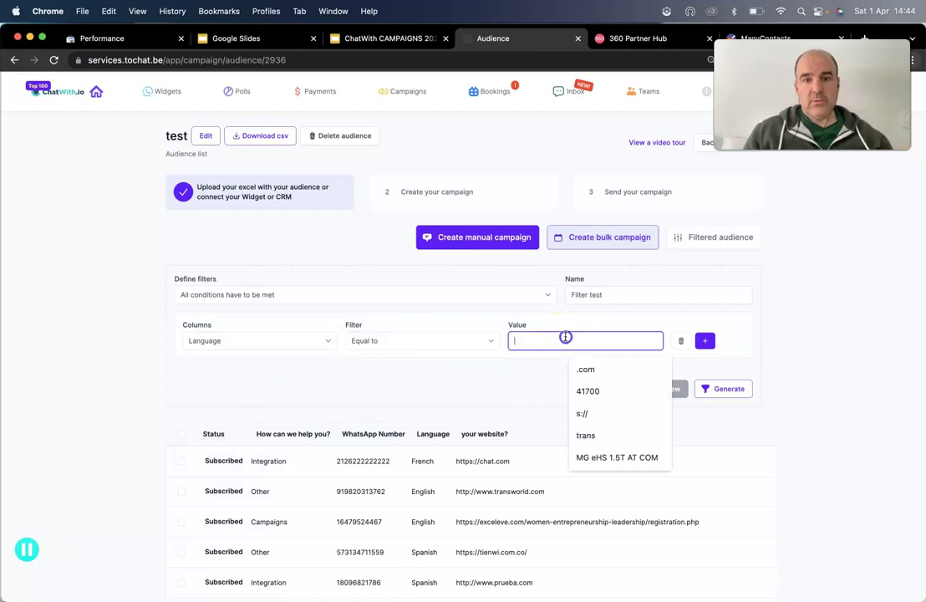
{"action": "type", "text": "G"}
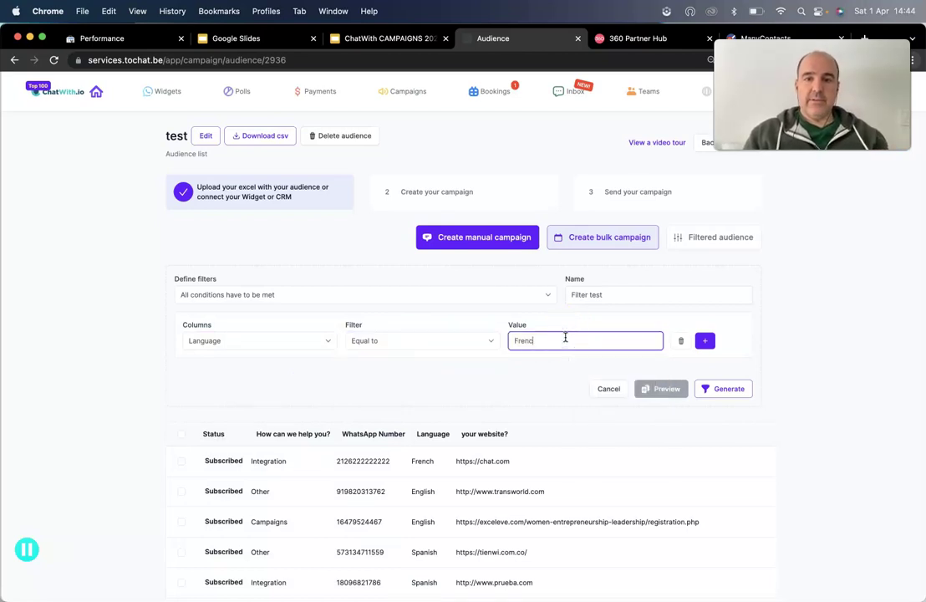
{"action": "type", "text": "rench"}
{"action": "left_click", "coordinate": [714, 390]}
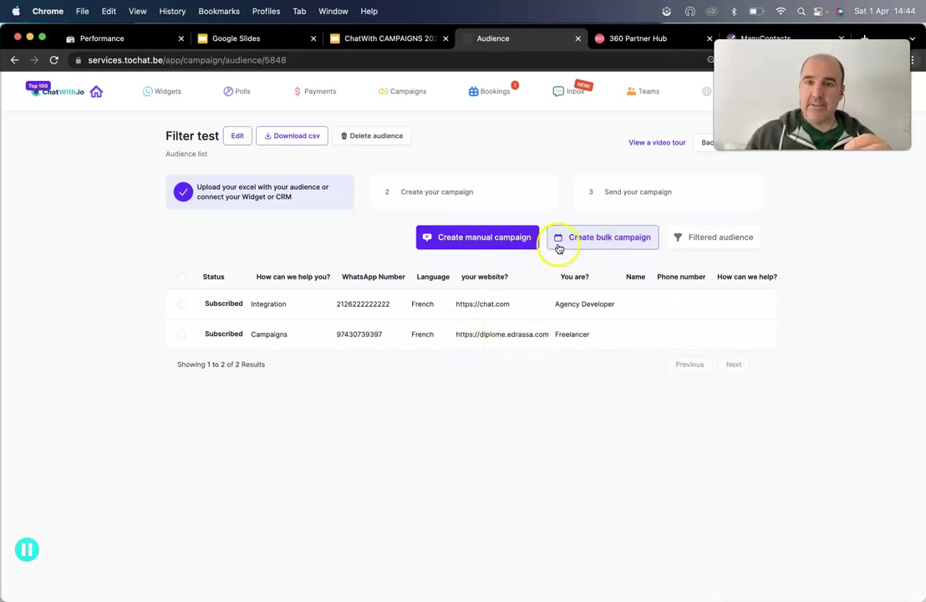
Step: Create a bulk campaign from the filtered audience, name it "TEST 2023" and keep Filter test as its audience
{"action": "left_click", "coordinate": [603, 238]}
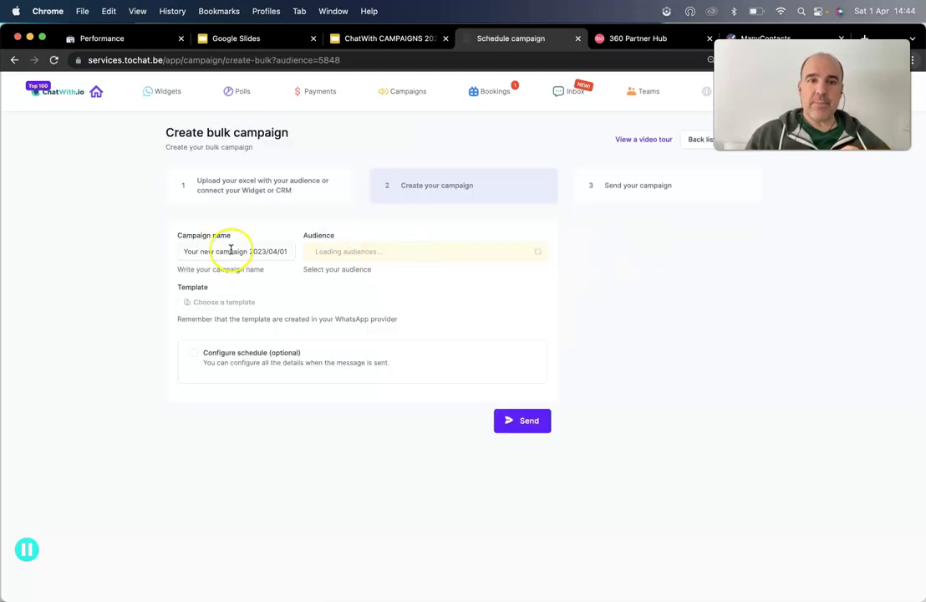
{"action": "triple_click", "coordinate": [266, 251]}
{"action": "type", "text": "TEST 2023"}
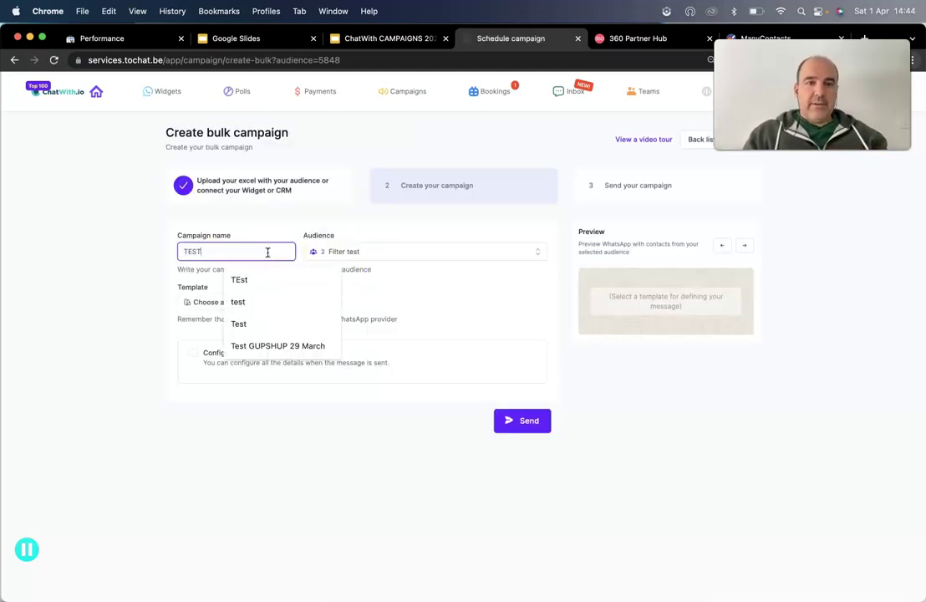
{"action": "left_click", "coordinate": [387, 252]}
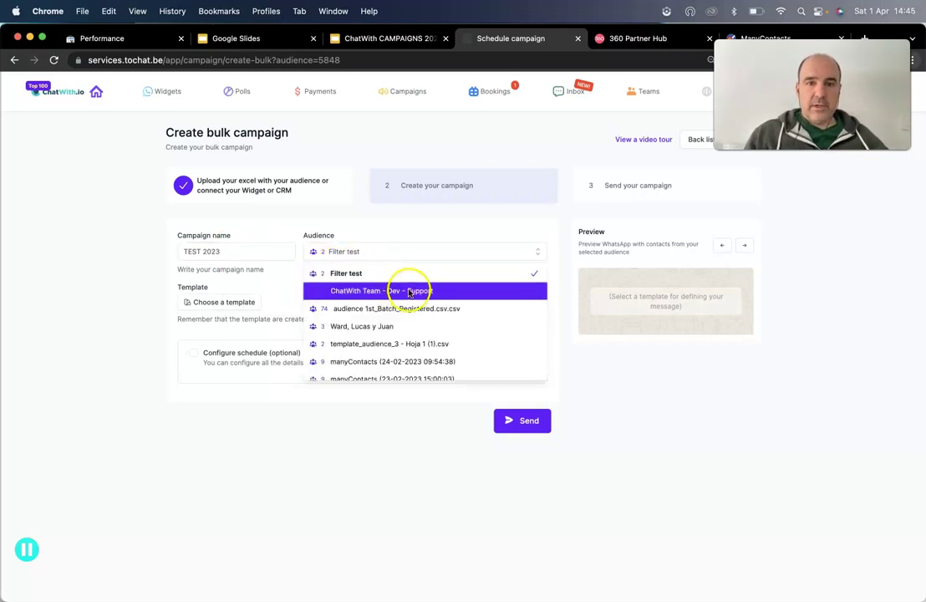
{"action": "left_click", "coordinate": [269, 289]}
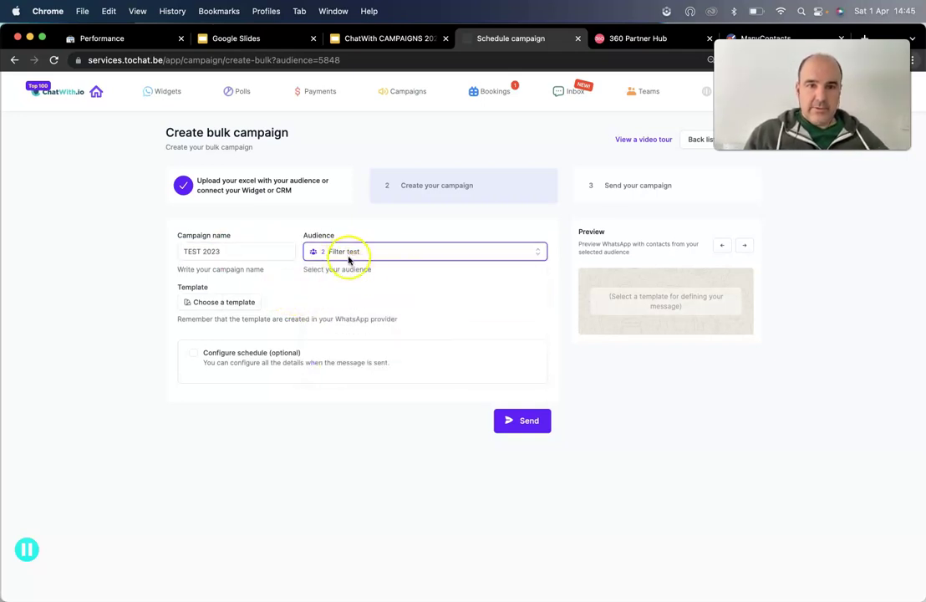
Step: Choose the sample_purchase_feedback template and upload the paso1-crear-anuncios image as its header
{"action": "left_click", "coordinate": [224, 302]}
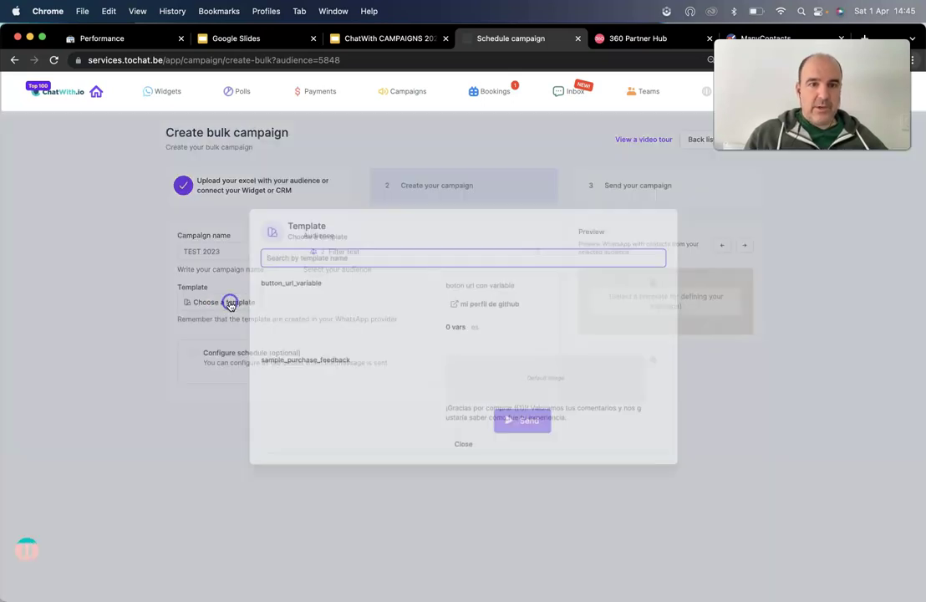
{"action": "scroll", "coordinate": [541, 335], "scroll_direction": "down", "scroll_amount": 3}
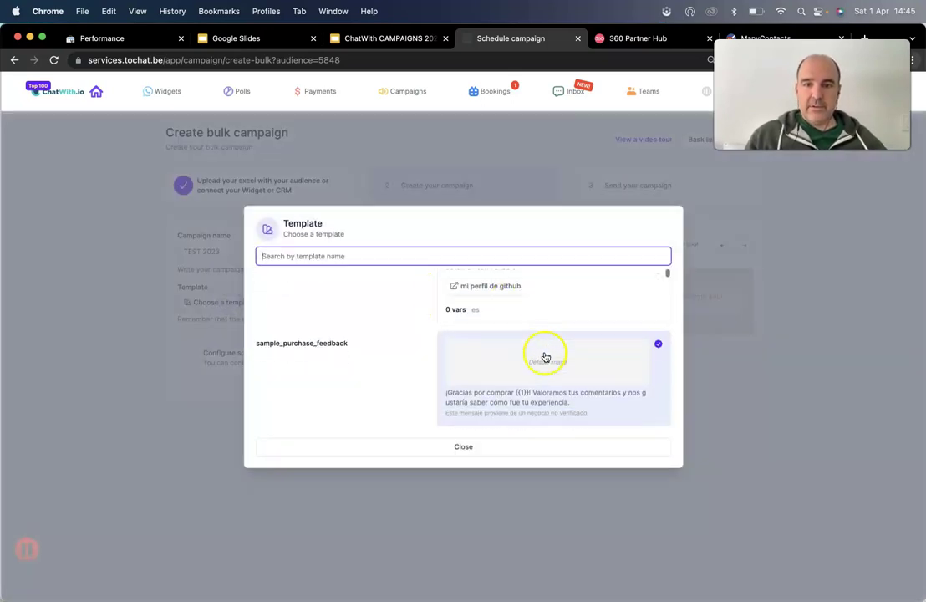
{"action": "left_click", "coordinate": [543, 355]}
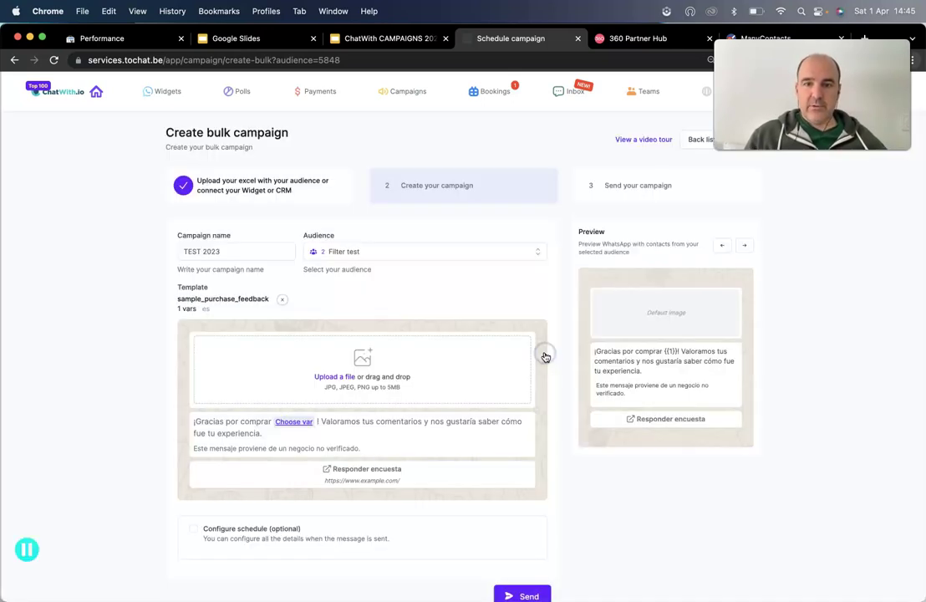
{"action": "left_click", "coordinate": [334, 378]}
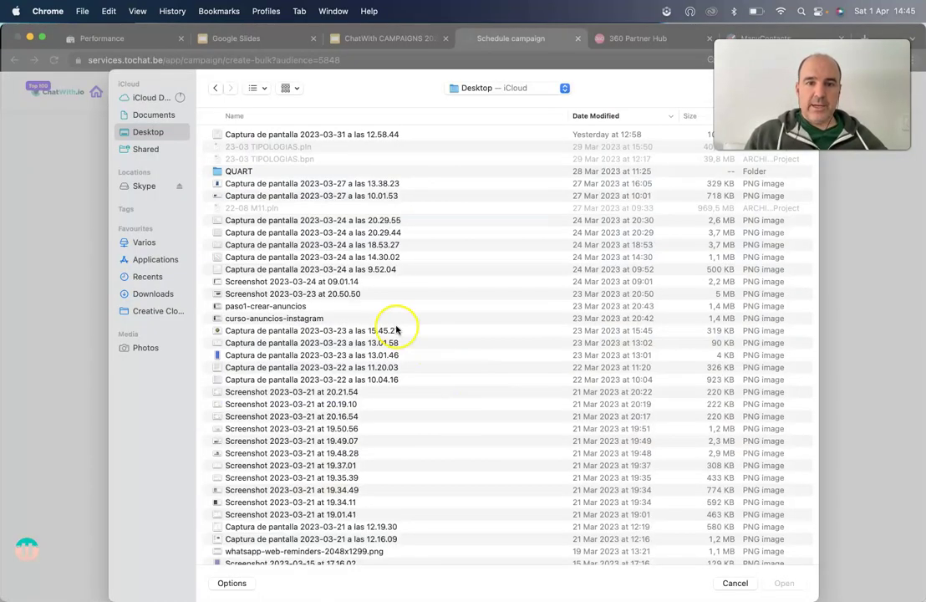
{"action": "left_click", "coordinate": [256, 186]}
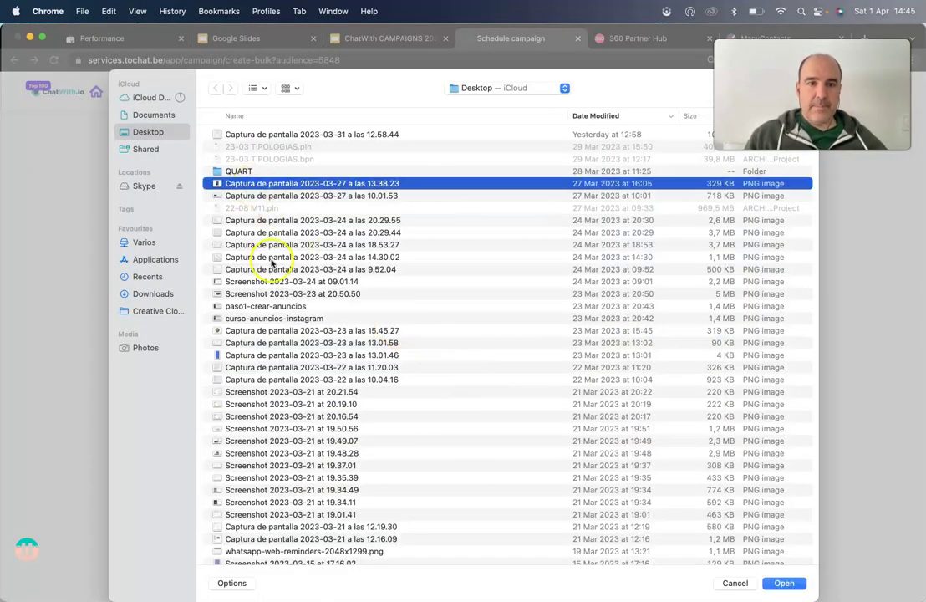
{"action": "double_click", "coordinate": [266, 306]}
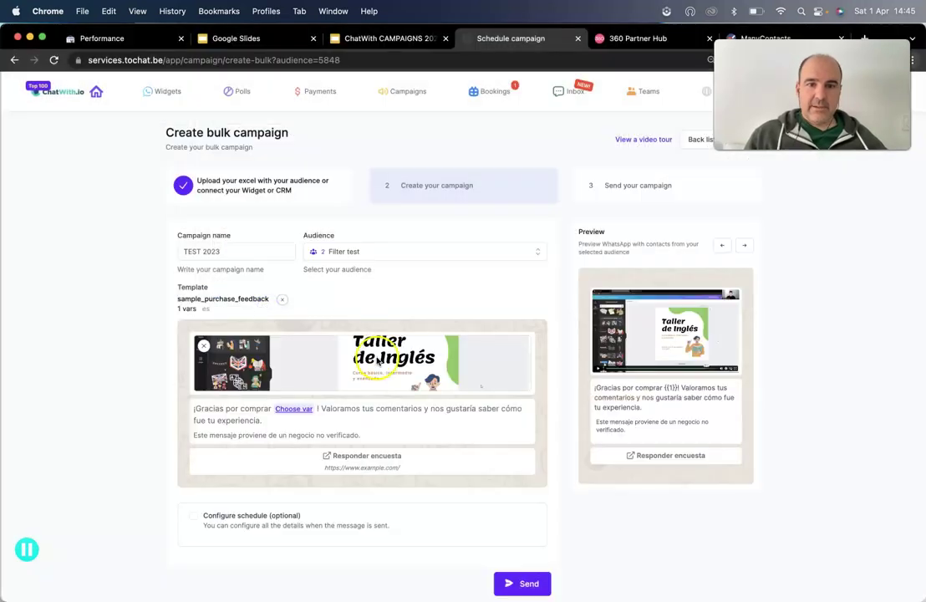
Step: Assign the Name column to the message variable and preview the message for the next contact
{"action": "left_click", "coordinate": [289, 408]}
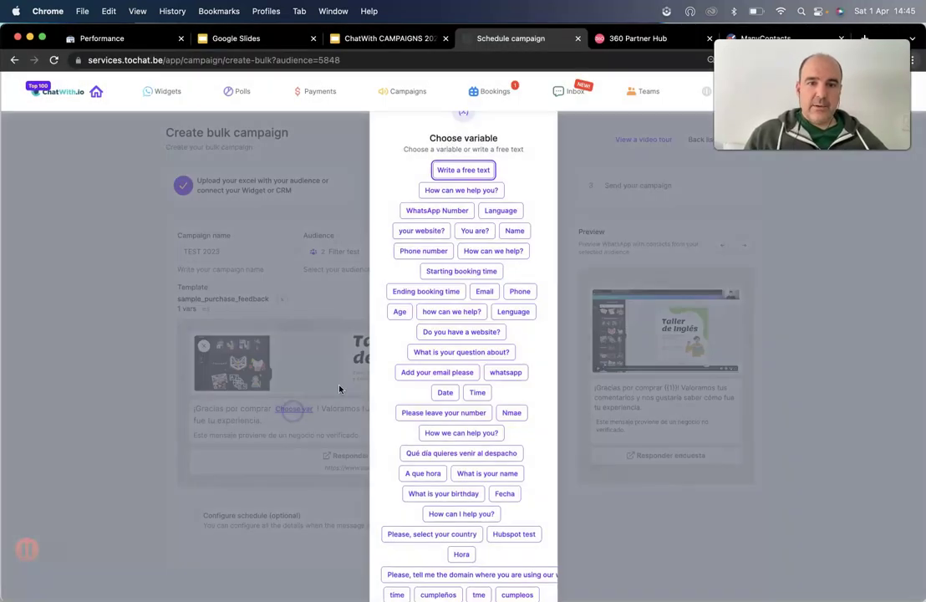
{"action": "left_click", "coordinate": [515, 232]}
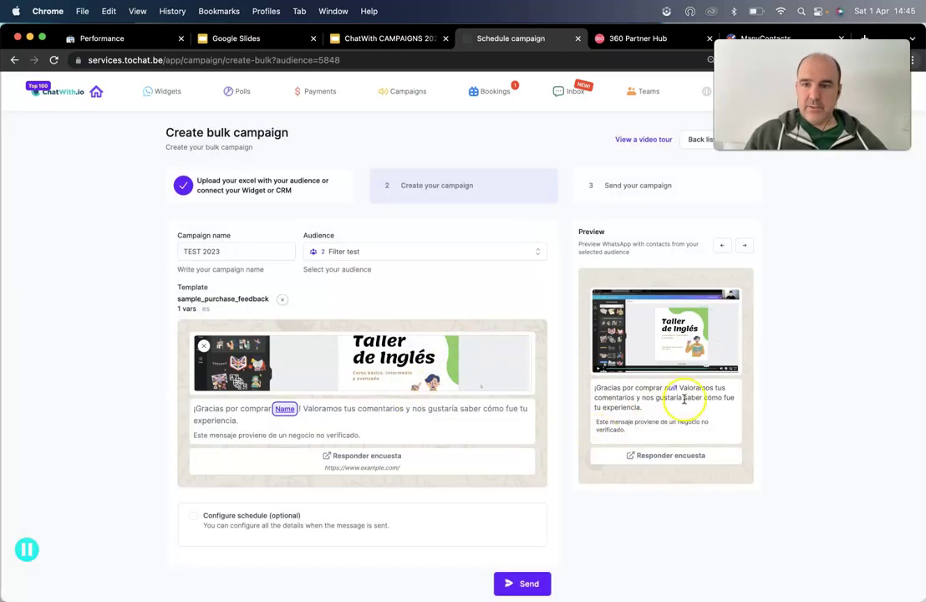
{"action": "left_click", "coordinate": [744, 247]}
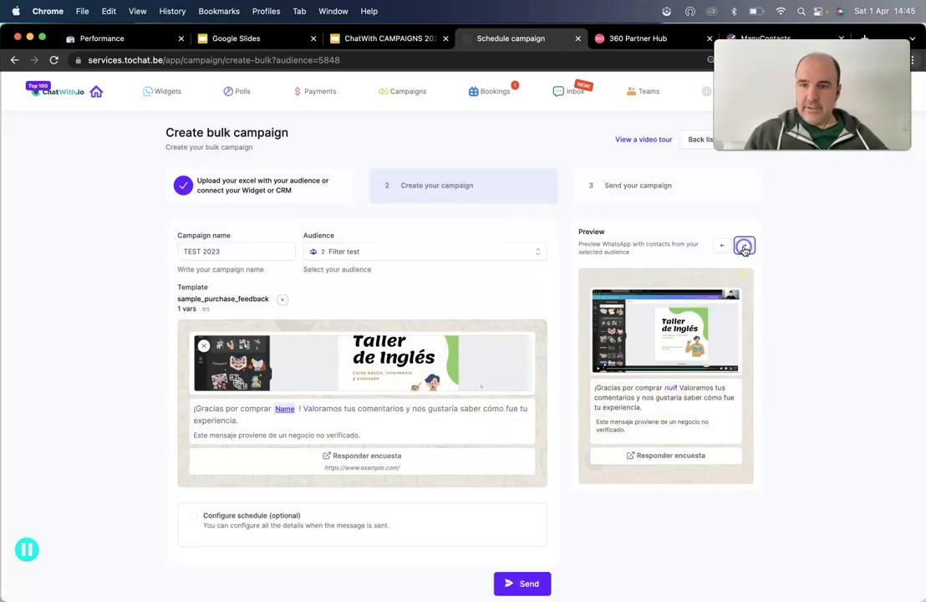
Step: Set the message variable to Starting booking time
{"action": "left_click", "coordinate": [284, 409]}
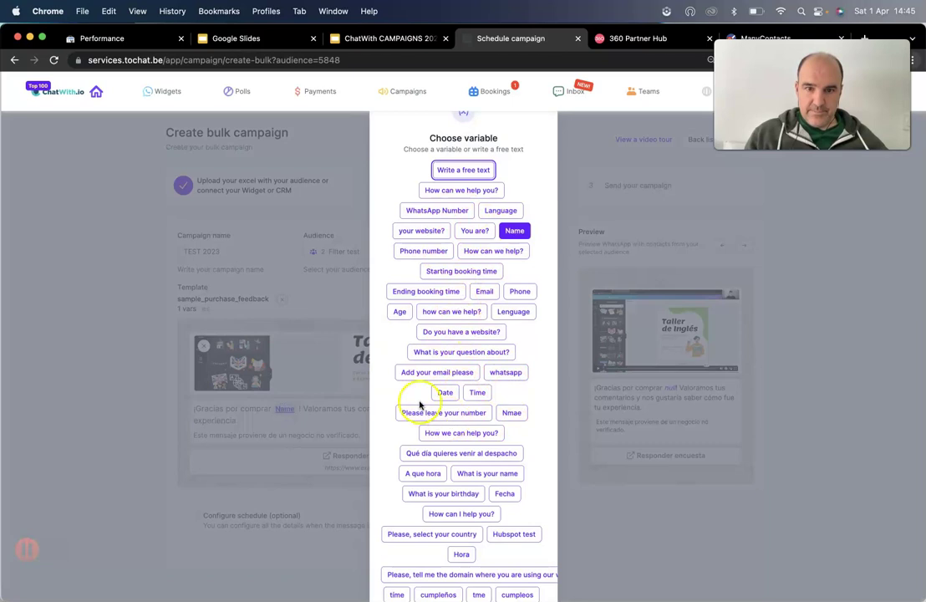
{"action": "left_click", "coordinate": [458, 273]}
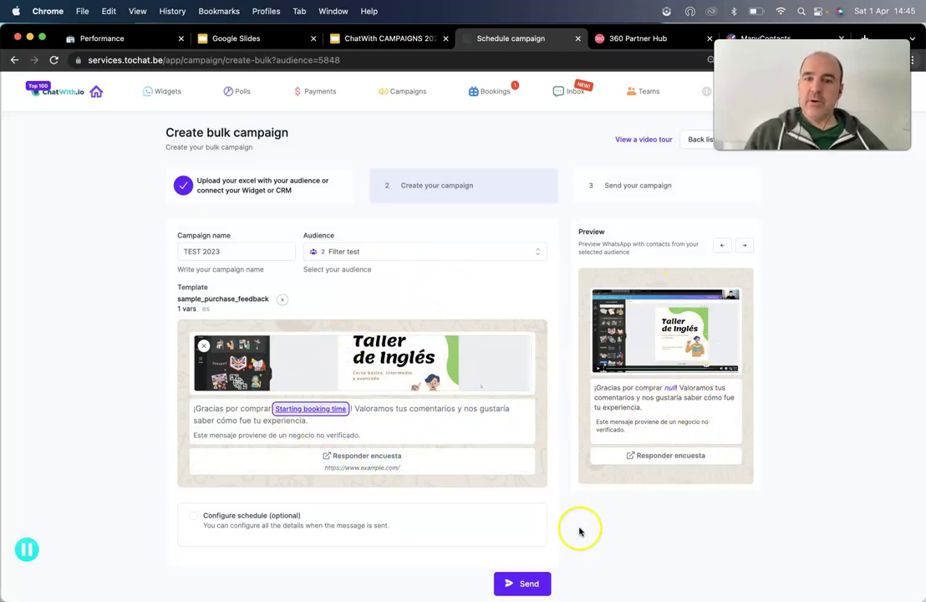
Step: Try out a campaign schedule for Sunday only at 11:54 and disable scheduling again
{"action": "scroll", "coordinate": [364, 479], "scroll_direction": "down", "scroll_amount": 1}
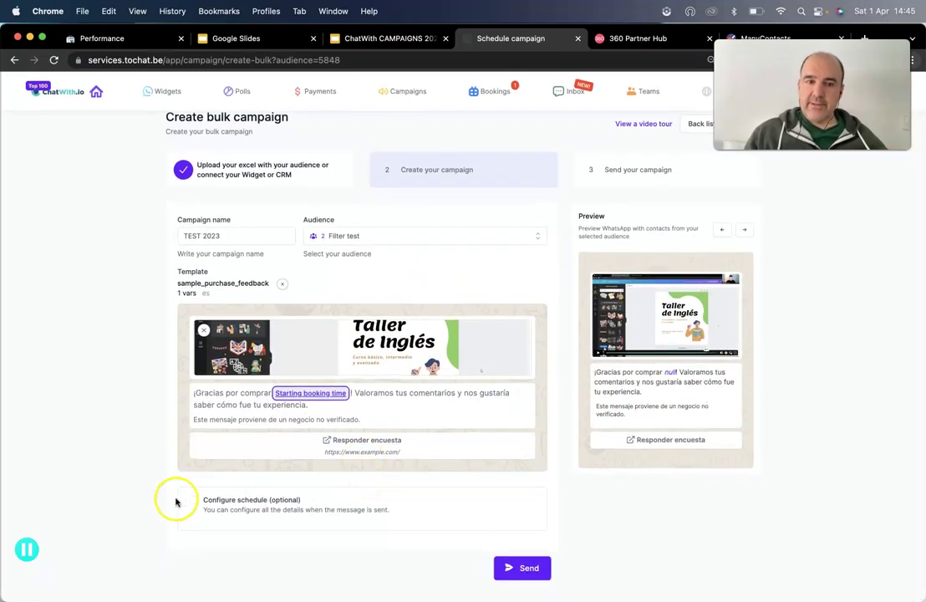
{"action": "left_click", "coordinate": [193, 501]}
{"action": "scroll", "coordinate": [305, 512], "scroll_direction": "down", "scroll_amount": 3}
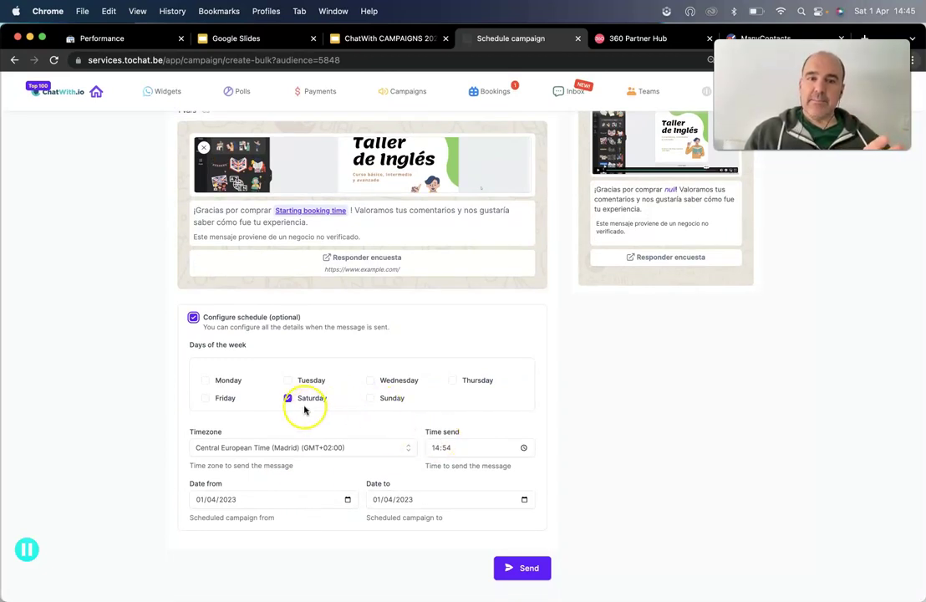
{"action": "left_click", "coordinate": [371, 398]}
{"action": "left_click", "coordinate": [287, 398]}
{"action": "left_click", "coordinate": [437, 447]}
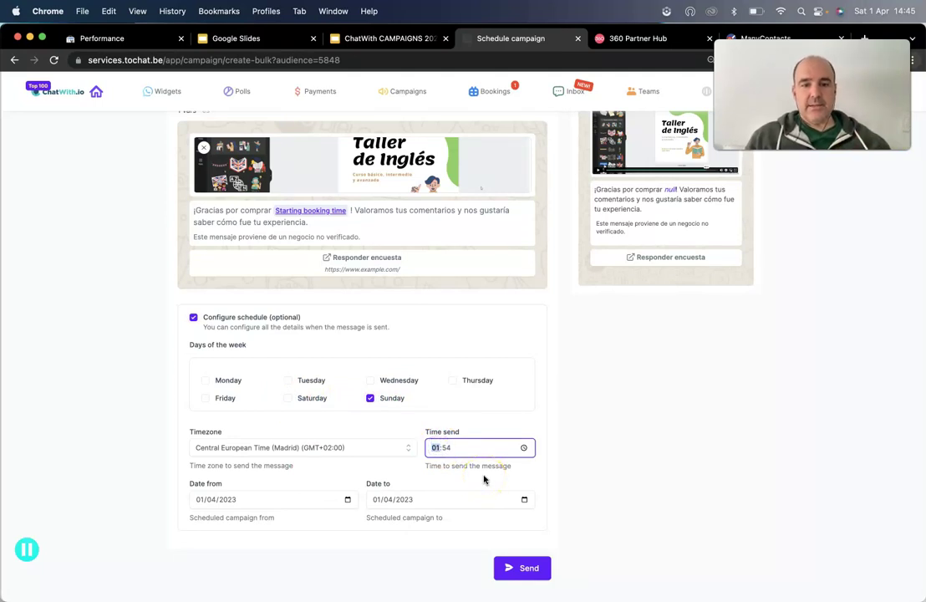
{"action": "left_click", "coordinate": [570, 489]}
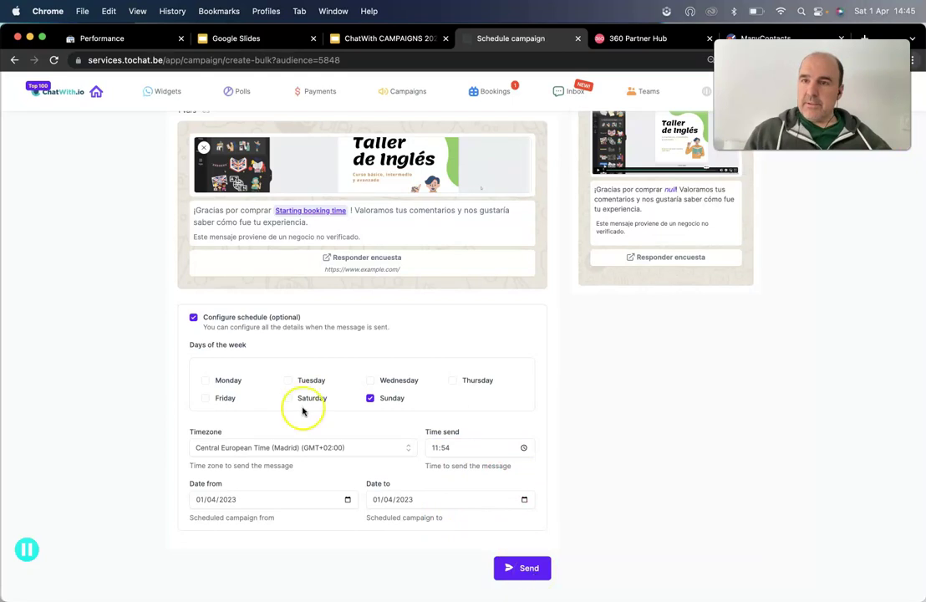
{"action": "left_click", "coordinate": [194, 318]}
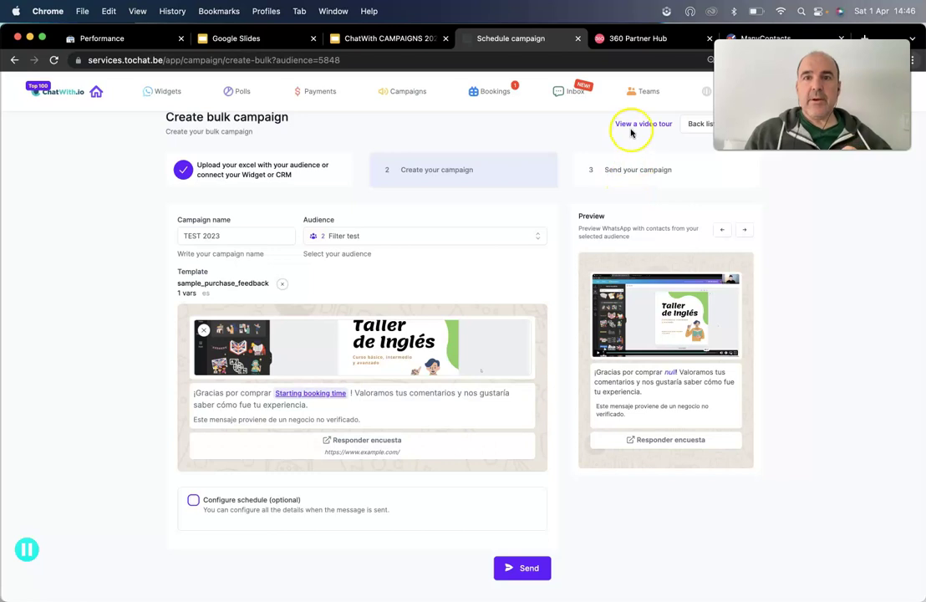
Step: From the bulk campaigns list, examine the delivery results of the campaign sent on 2023/03/13 at 14:07, and return to the list
{"action": "left_click", "coordinate": [701, 124]}
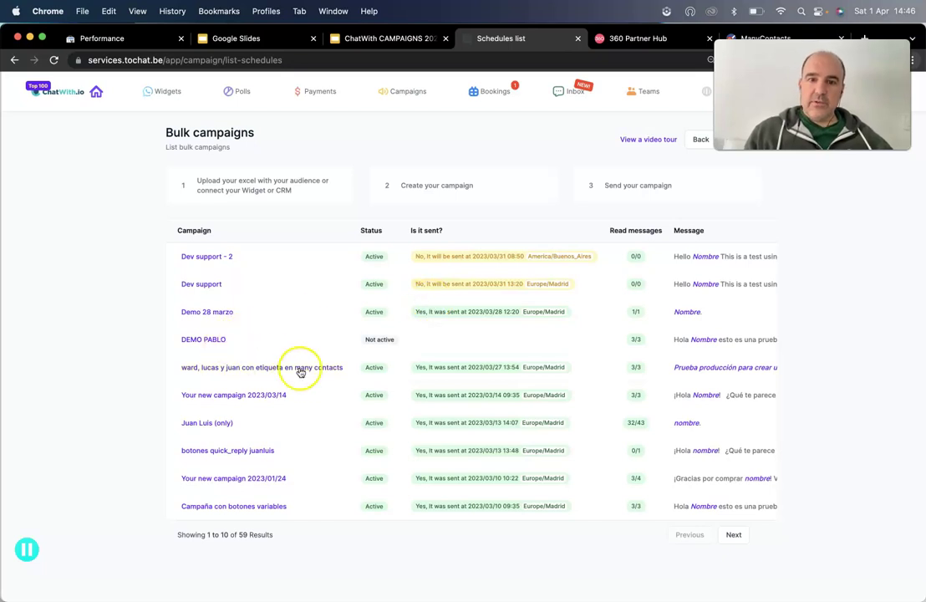
{"action": "left_click", "coordinate": [207, 423]}
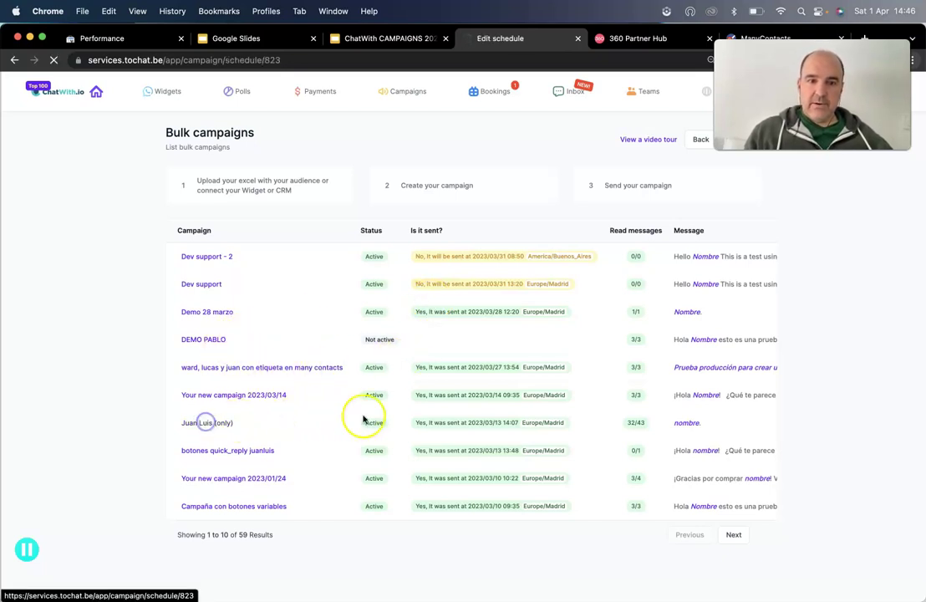
{"action": "left_click_drag", "start_coordinate": [316, 268], "coordinate": [661, 310]}
{"action": "left_click", "coordinate": [843, 312]}
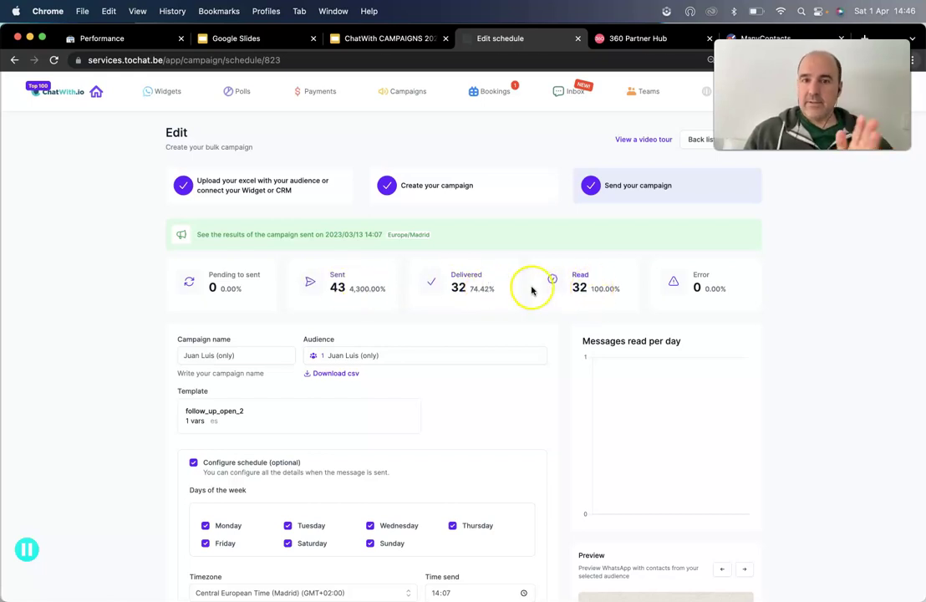
{"action": "left_click", "coordinate": [708, 140]}
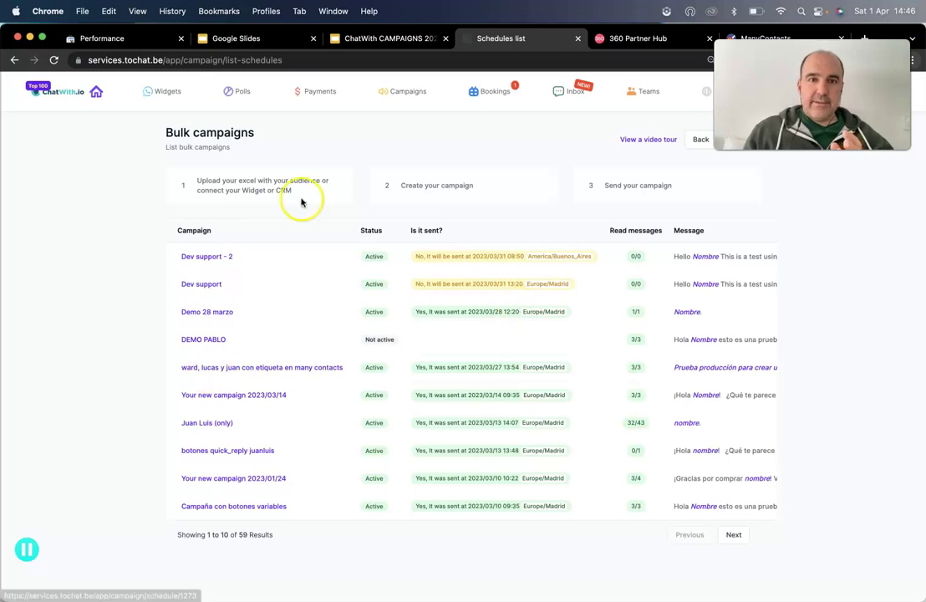
Step: Switch to the ChatWith CAMPAIGNS presentation in Google Slides and view slide 9 and slide 4
{"action": "left_click", "coordinate": [386, 38]}
{"action": "left_click", "coordinate": [90, 526]}
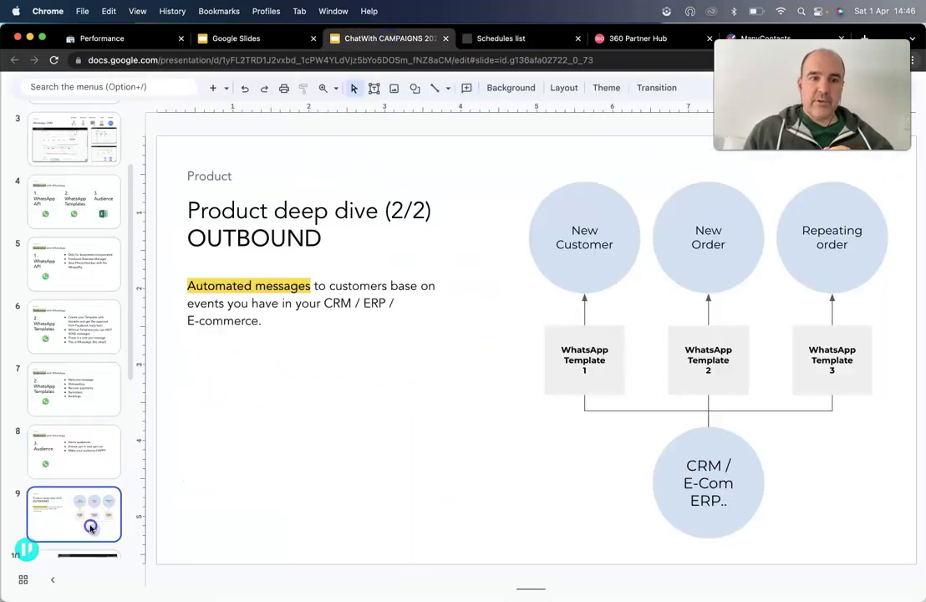
{"action": "left_click", "coordinate": [78, 201]}
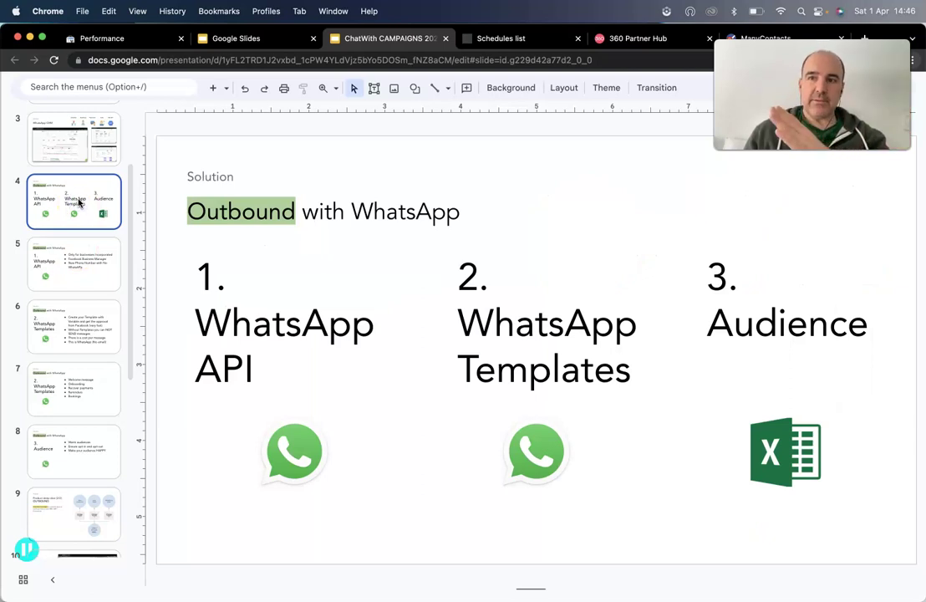
Step: Look at the WhatsApp templates in 360 Partner Hub and return to the ChatWith bulk campaigns list
{"action": "left_click", "coordinate": [535, 38]}
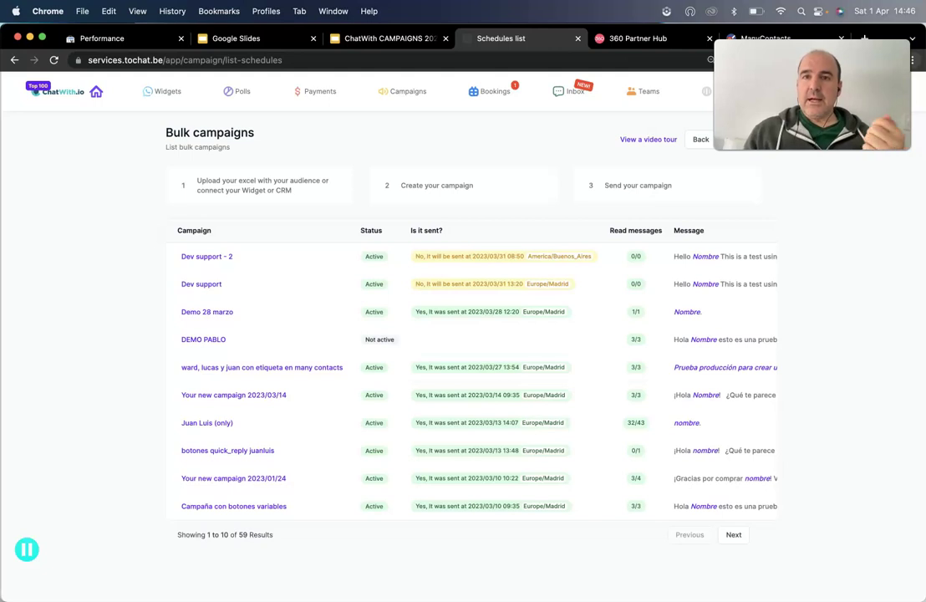
{"action": "left_click", "coordinate": [644, 39]}
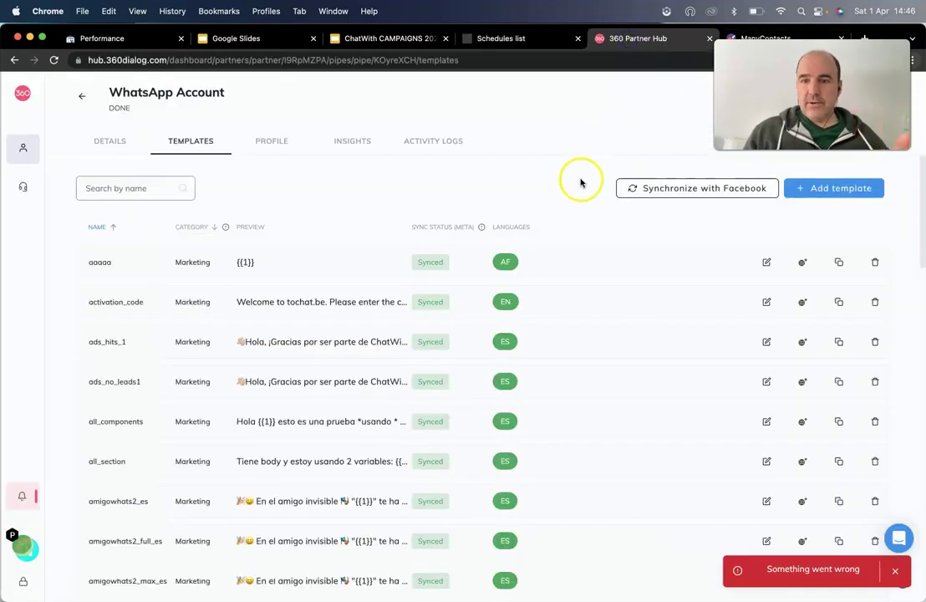
{"action": "left_click", "coordinate": [522, 40]}
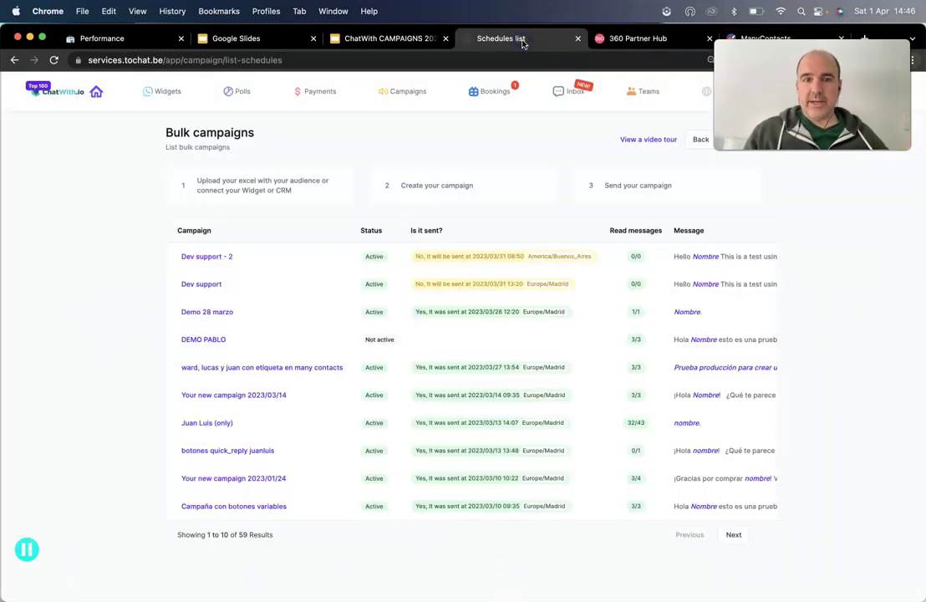